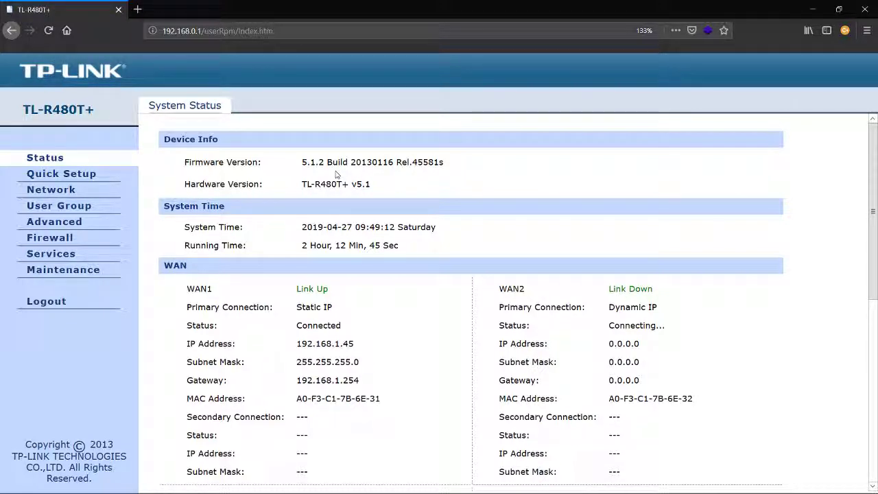
- Set the router's number of WAN ports to 3 in the network's WAN mode and save it
click(49, 190)
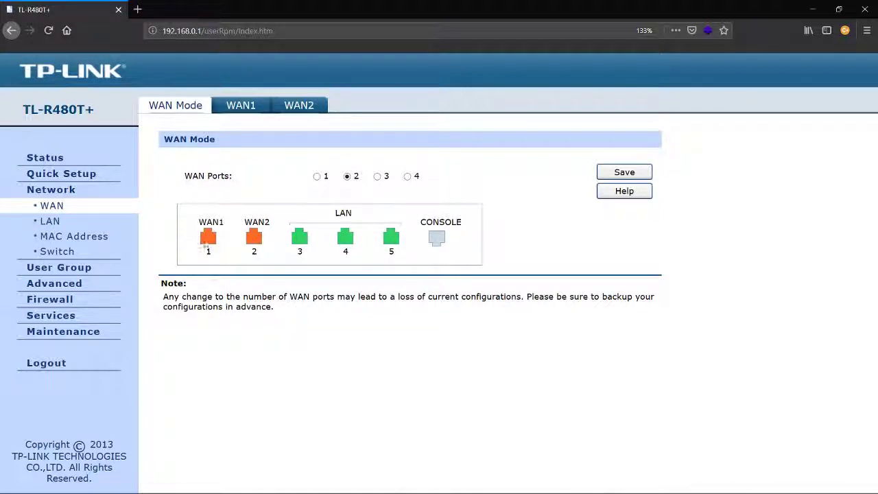
click(235, 109)
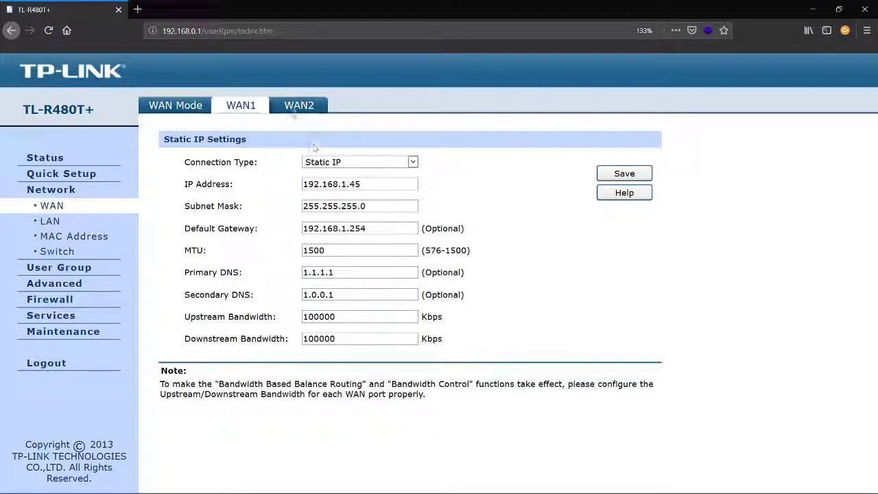
click(299, 108)
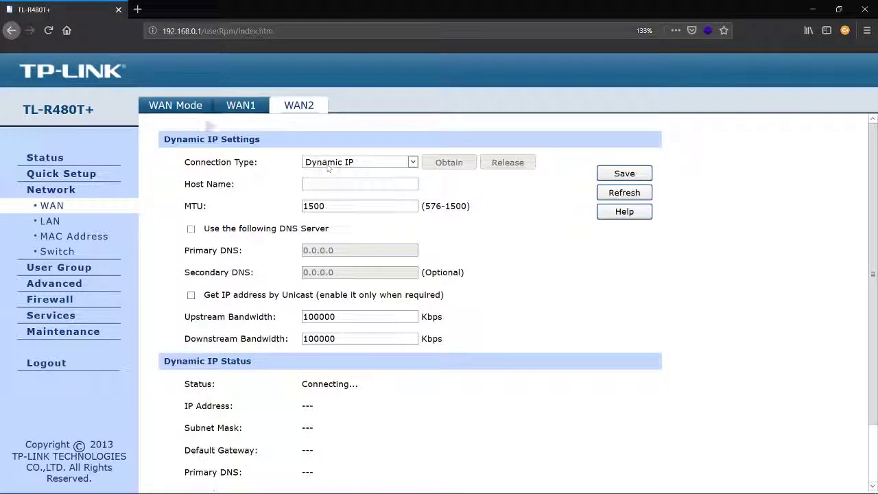
click(182, 109)
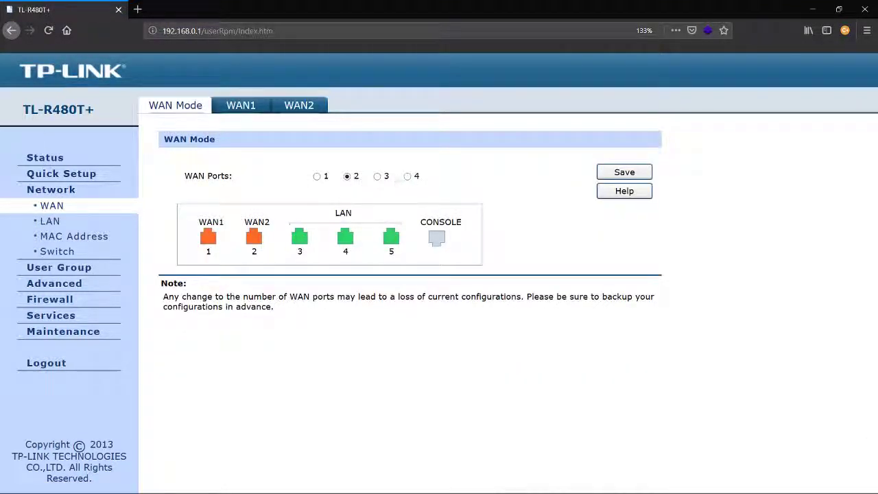
click(379, 177)
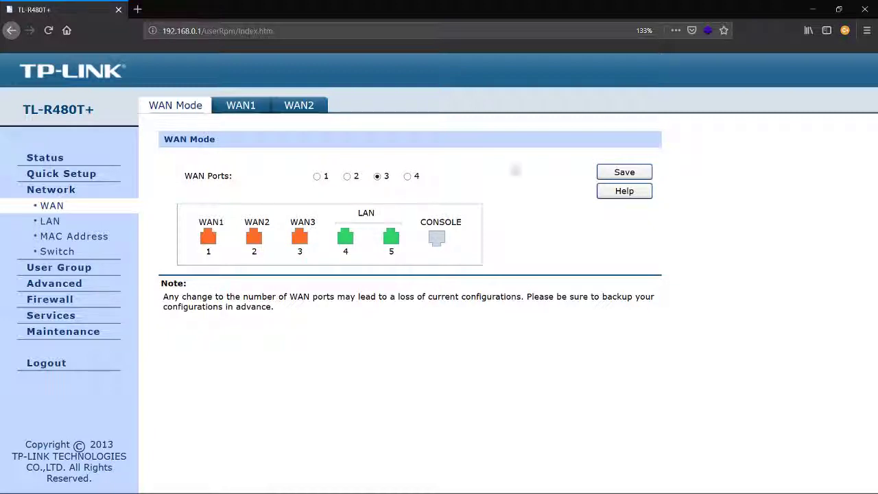
click(625, 173)
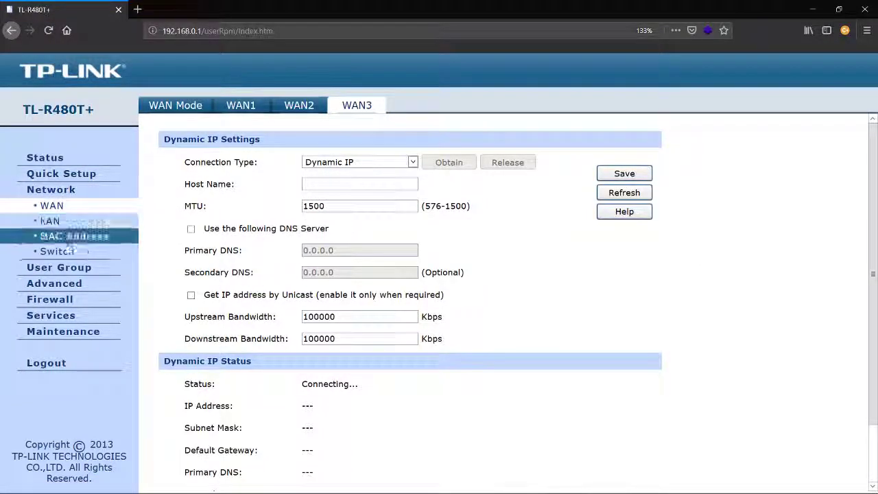
- In the load balance link backup settings, assign WAN2 as primary WAN and WAN1 as backup WAN
click(72, 288)
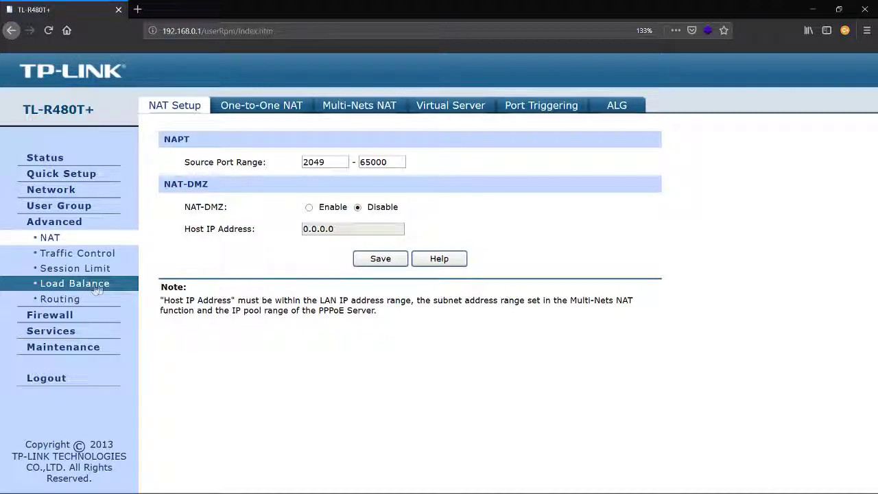
click(96, 284)
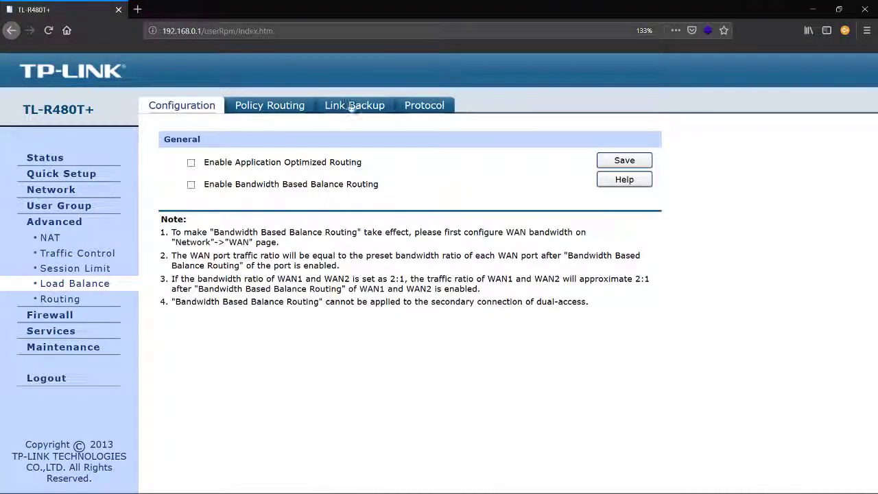
click(353, 110)
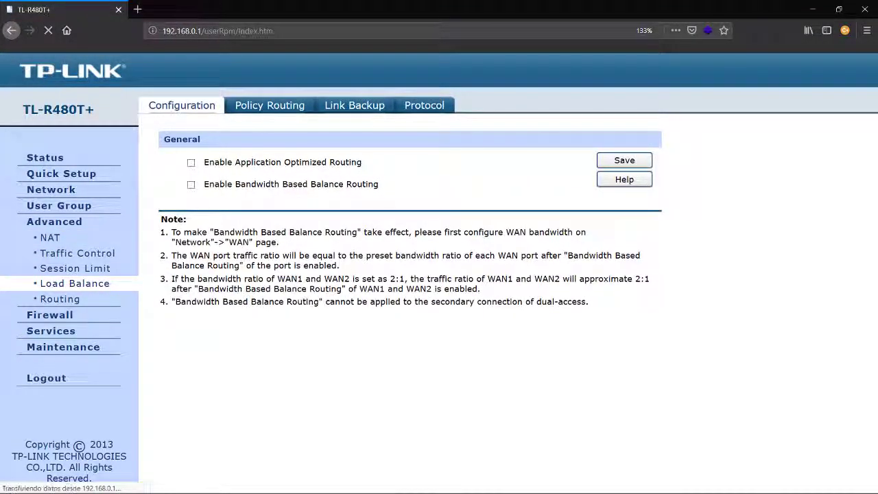
mouse_move(392, 180)
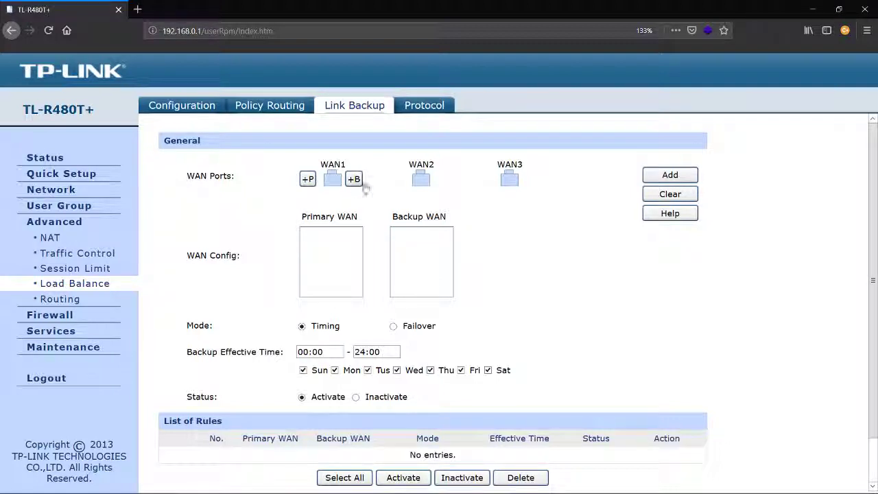
mouse_move(506, 178)
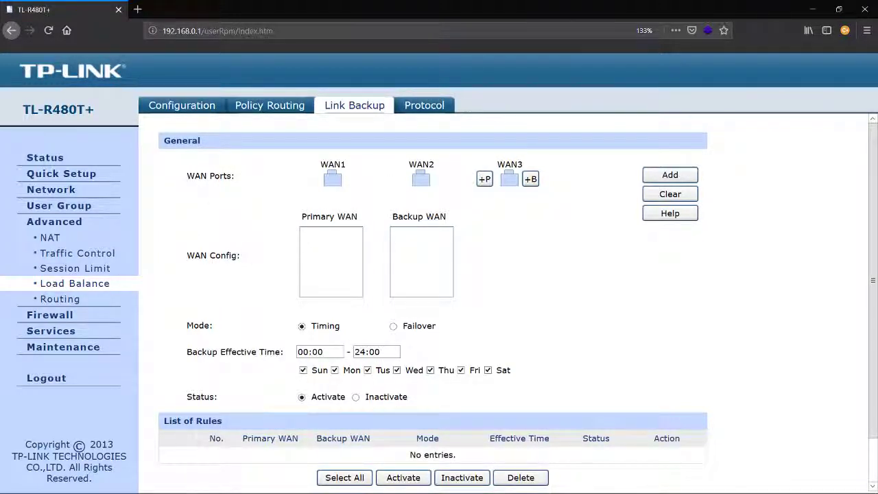
mouse_move(329, 180)
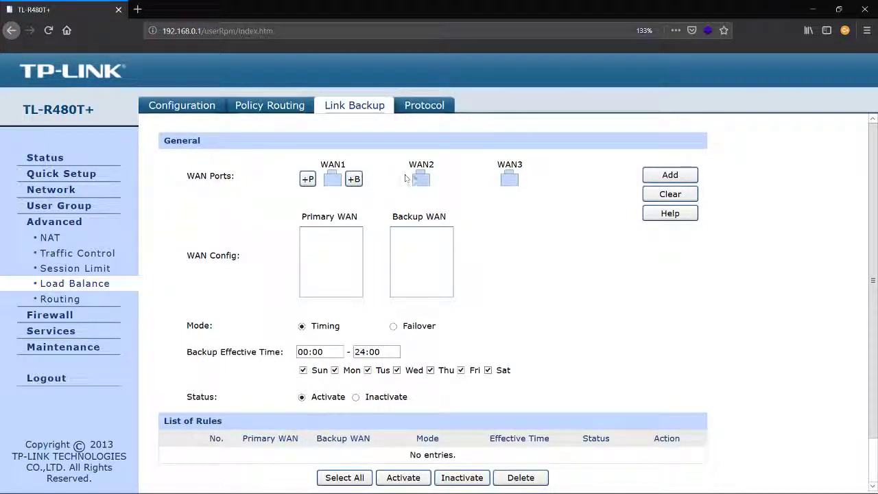
mouse_move(418, 177)
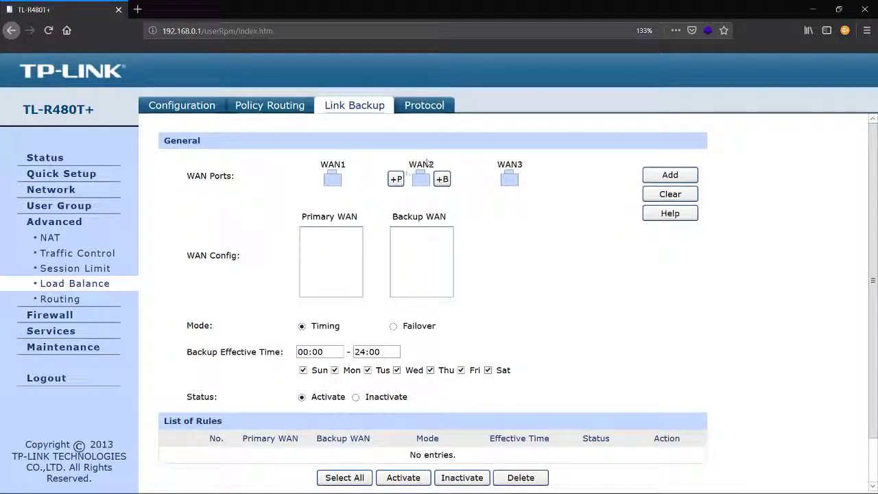
click(396, 180)
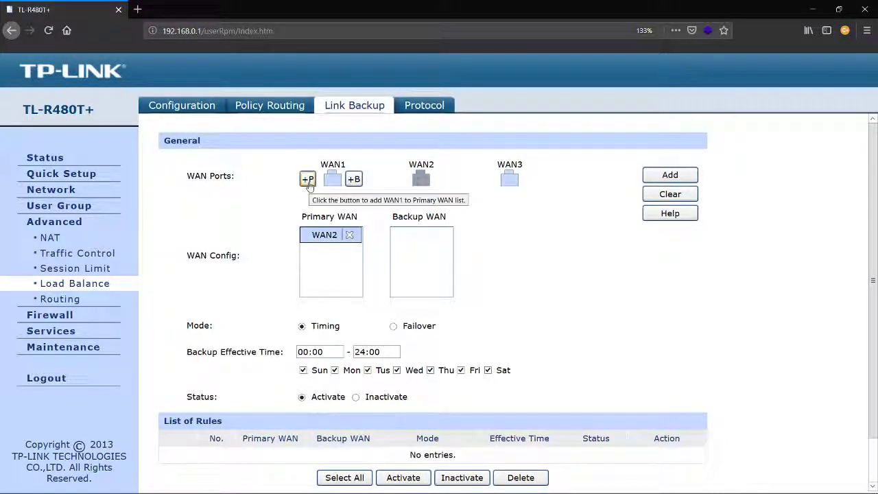
click(354, 180)
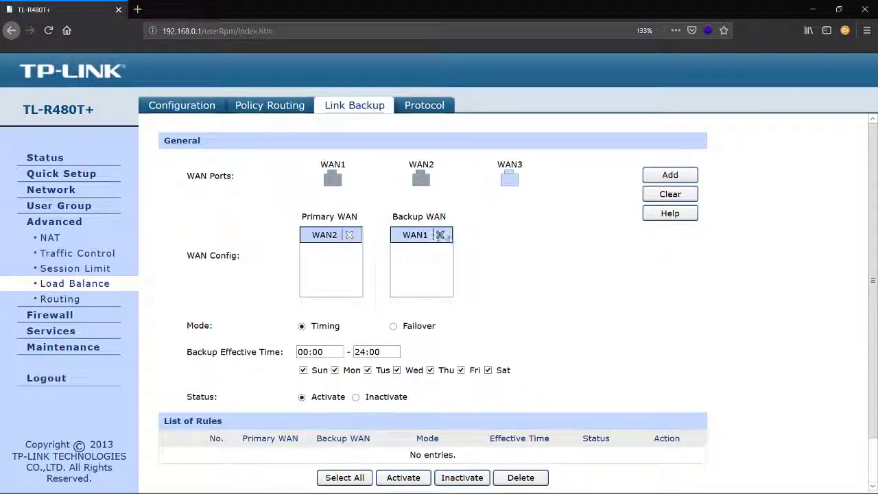
- Try to assign WAN3 as a second backup WAN, and add it to the primary WAN list instead
click(532, 179)
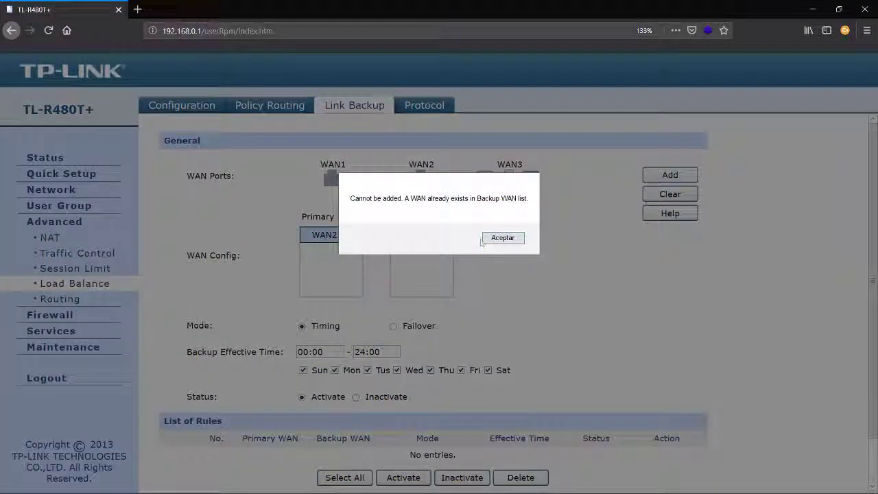
click(497, 238)
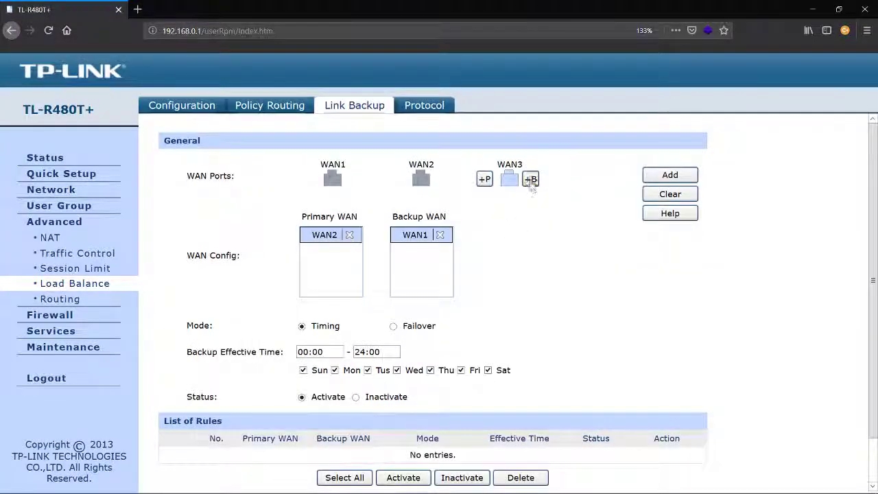
click(485, 180)
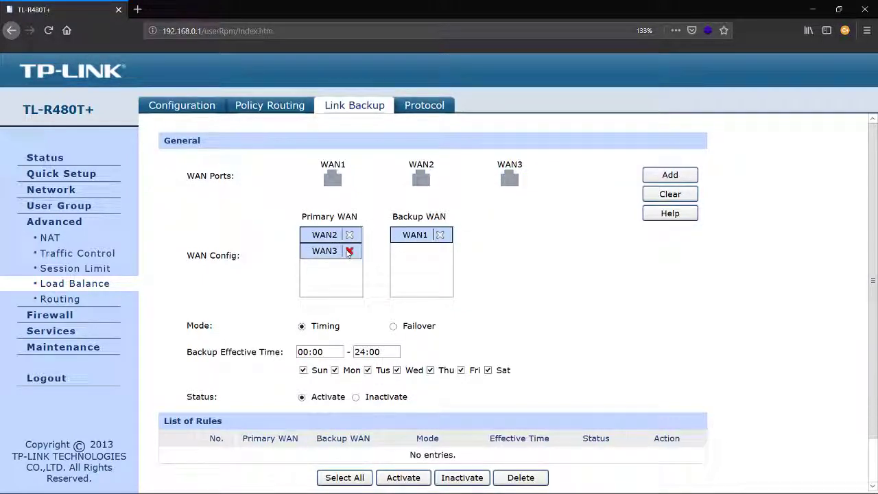
click(349, 251)
mouse_move(481, 180)
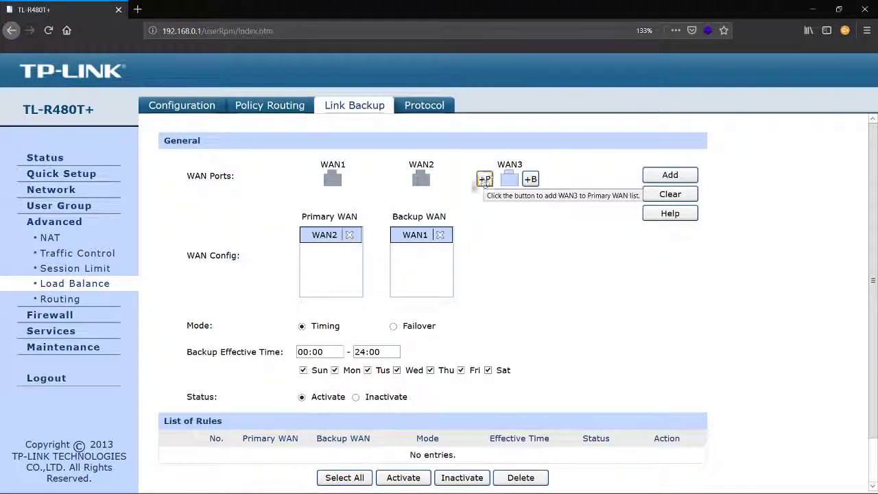
click(485, 180)
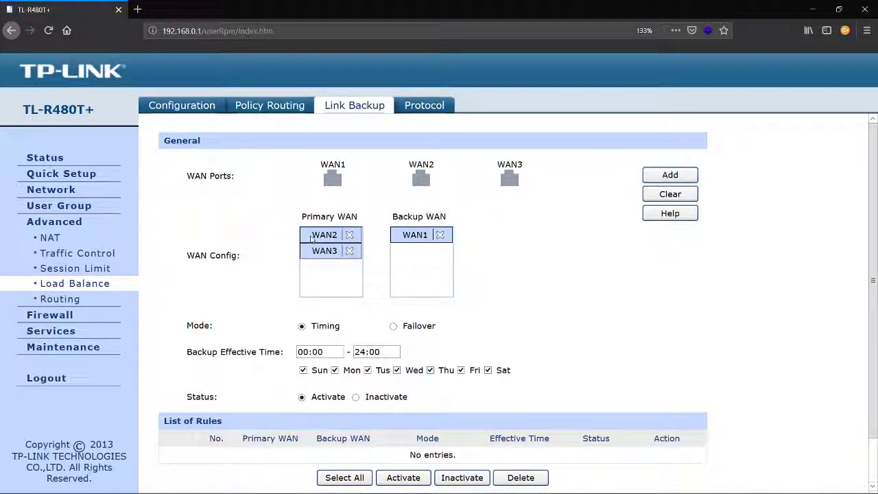
drag(327, 237, 416, 255)
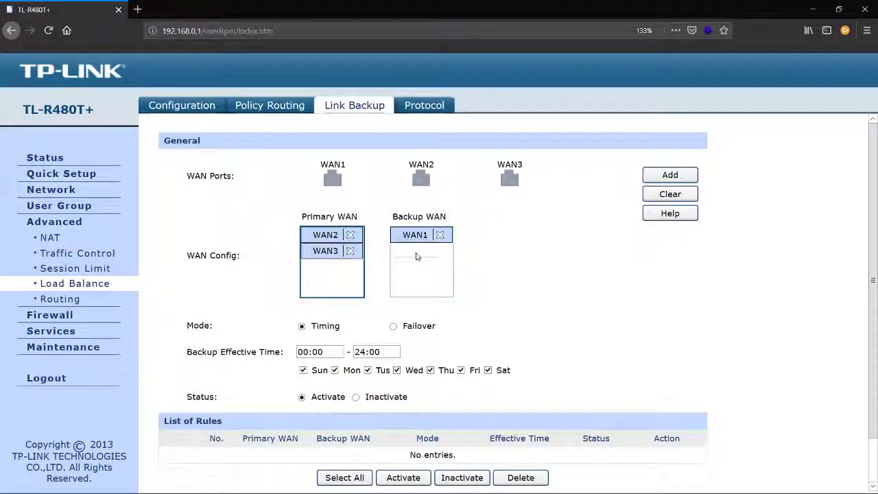
click(513, 239)
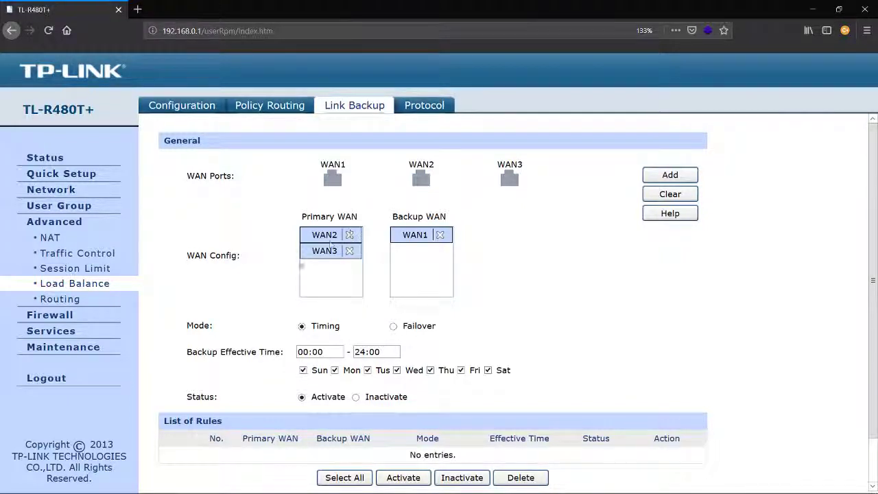
drag(300, 216, 333, 275)
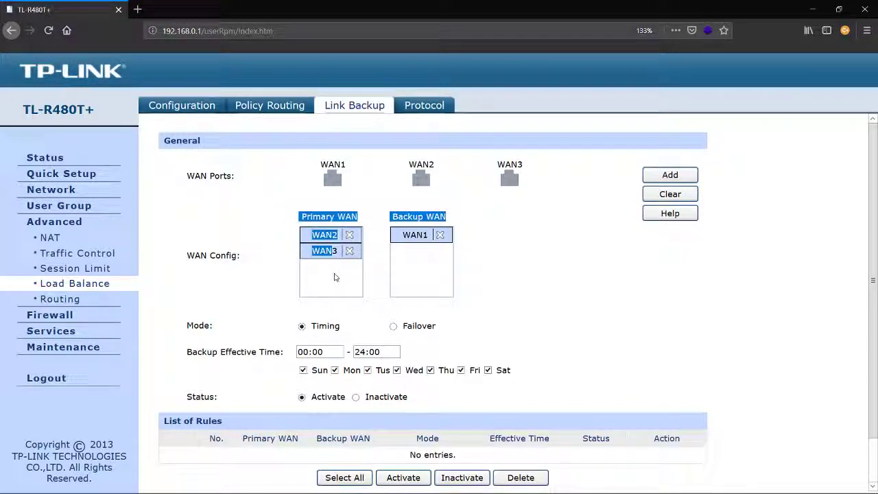
click(334, 274)
drag(394, 216, 439, 237)
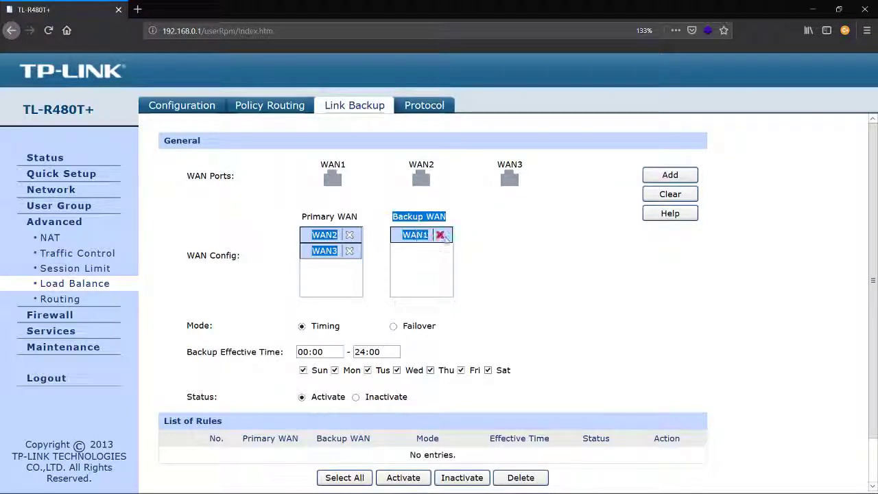
click(477, 247)
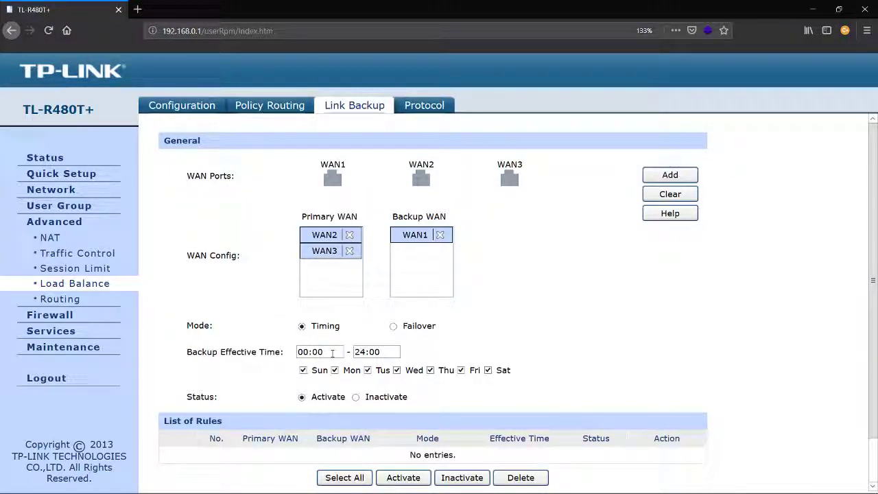
- Try 18:00 as the start of the backup effective time and set it back to 00:00
double_click(332, 352)
text(18:00)
triple_click(336, 352)
text(00)
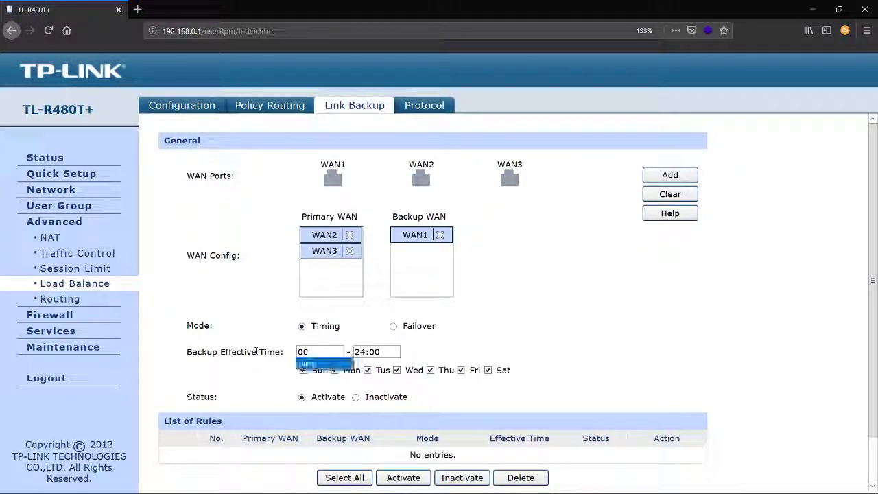
text(:00)
click(342, 273)
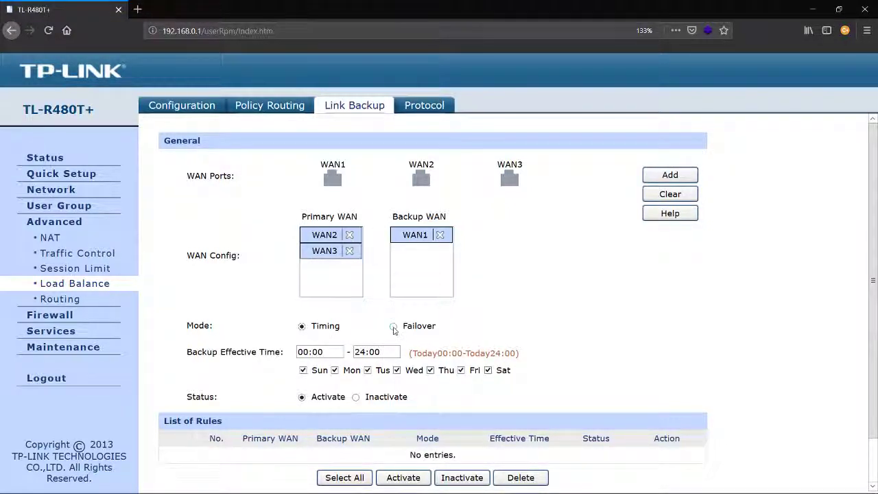
- Switch the link backup mode to Failover, activating the backup when any primary WAN port fails, and add the rule
click(393, 328)
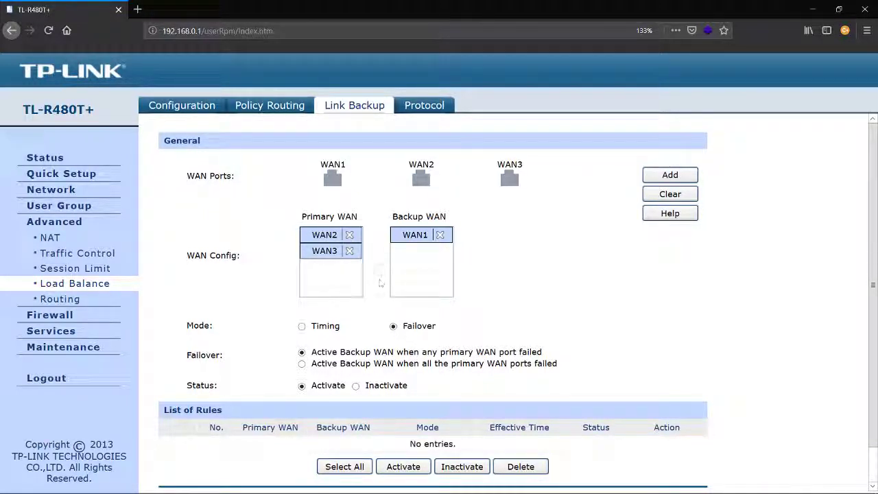
scroll(323, 314, down, 1)
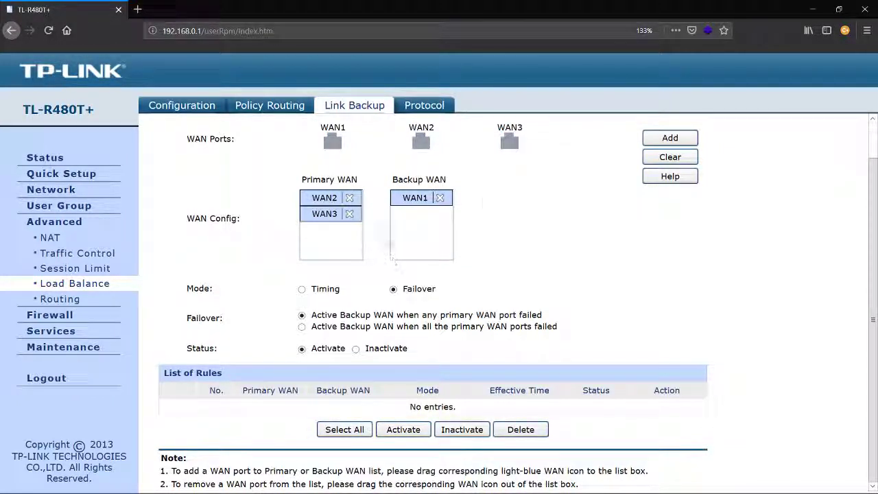
scroll(533, 255, up, 1)
click(657, 176)
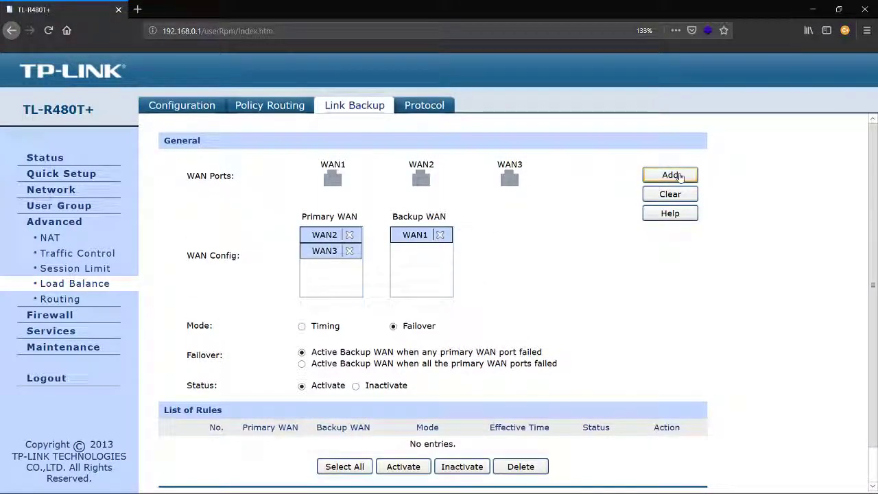
scroll(541, 282, down, 2)
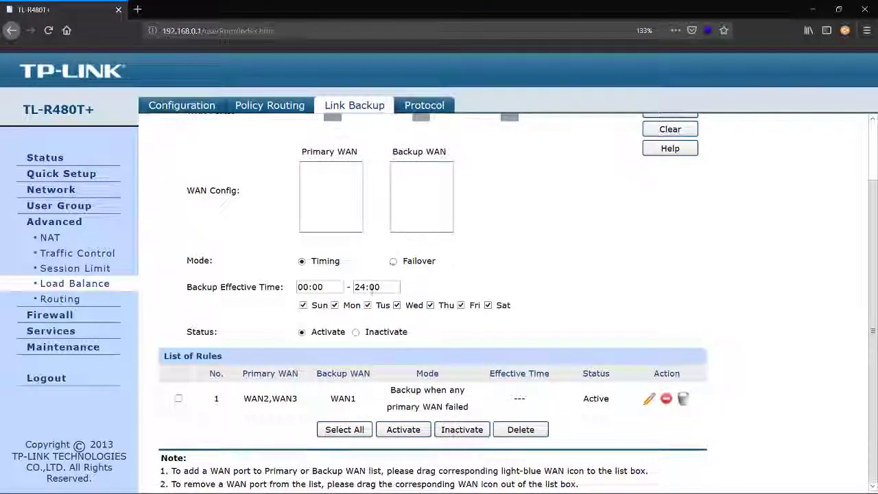
scroll(357, 213, up, 2)
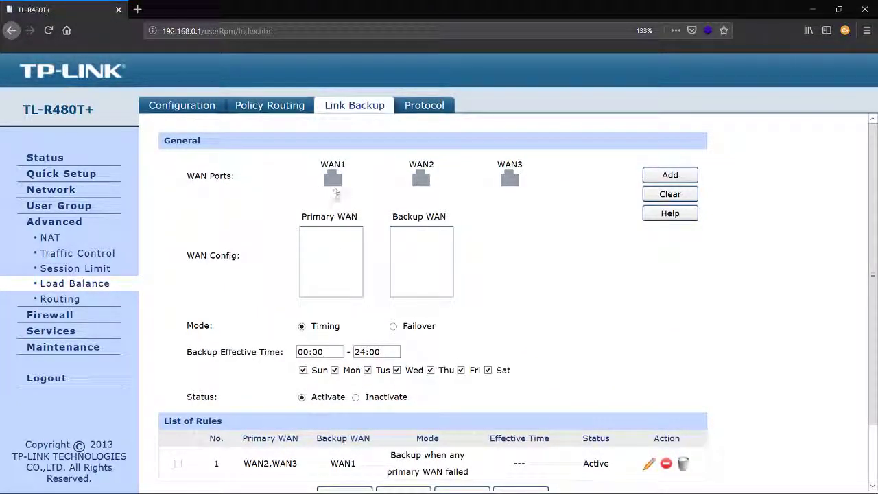
scroll(278, 409, down, 2)
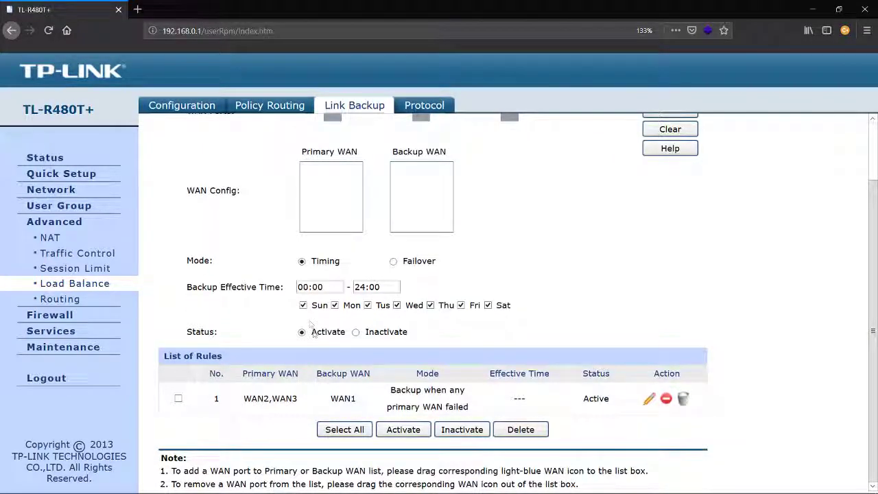
scroll(286, 408, up, 2)
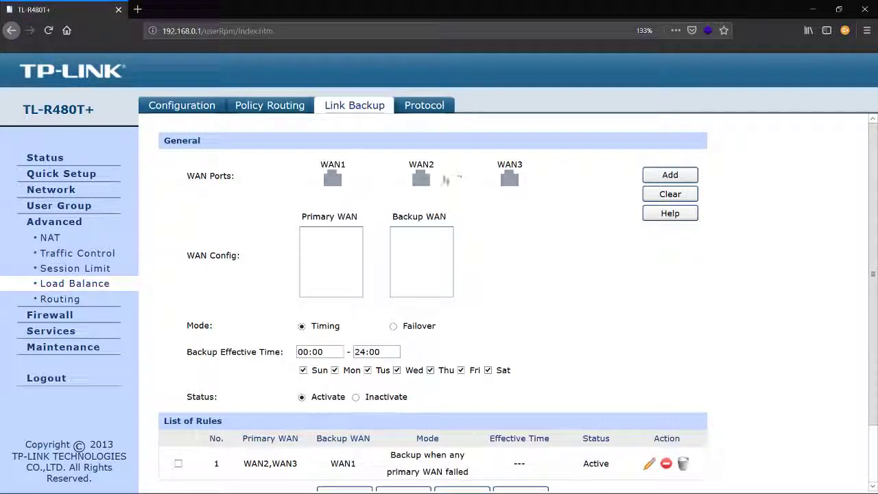
drag(388, 206, 406, 254)
scroll(507, 204, down, 2)
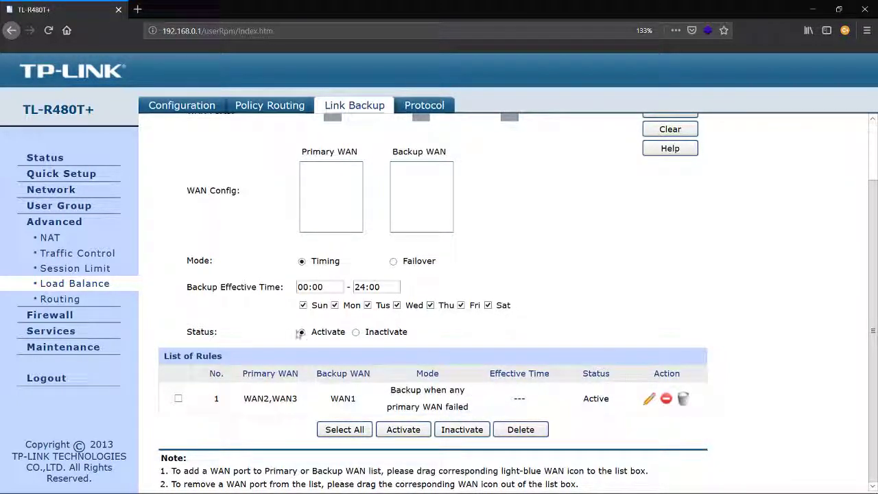
- Check the link and connection states of the WAN ports on the router's system status page
scroll(300, 337, up, 2)
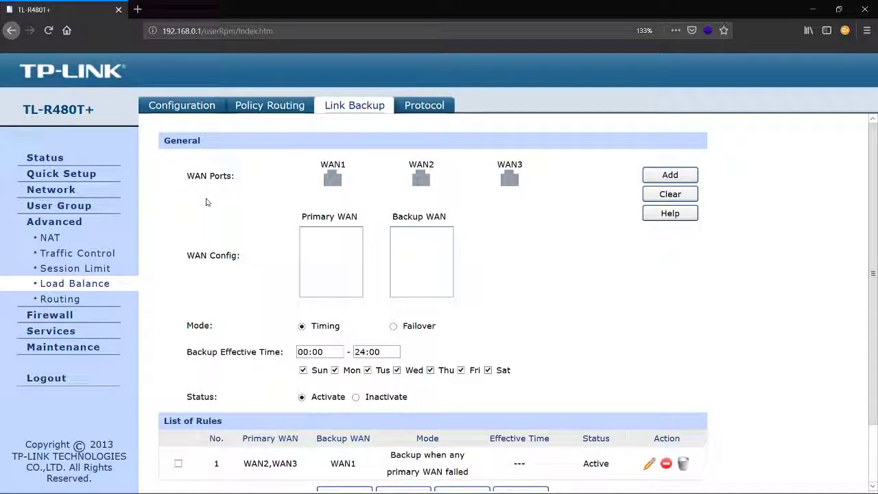
click(45, 159)
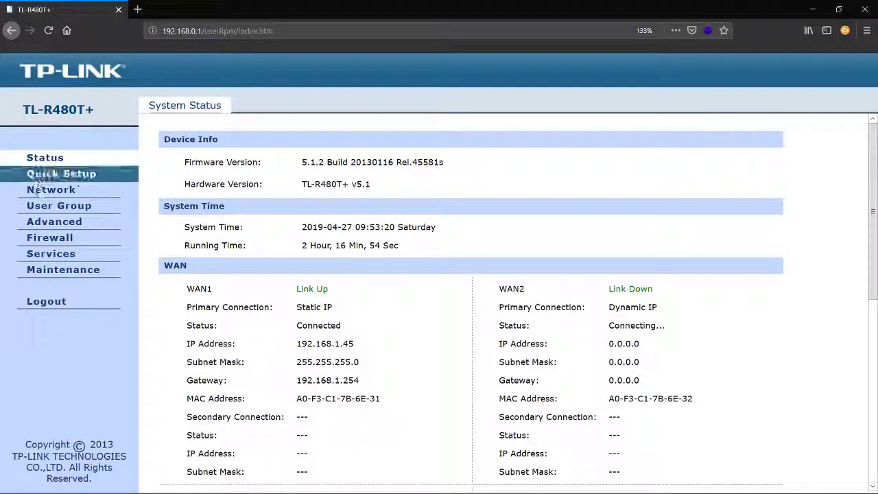
scroll(366, 292, down, 4)
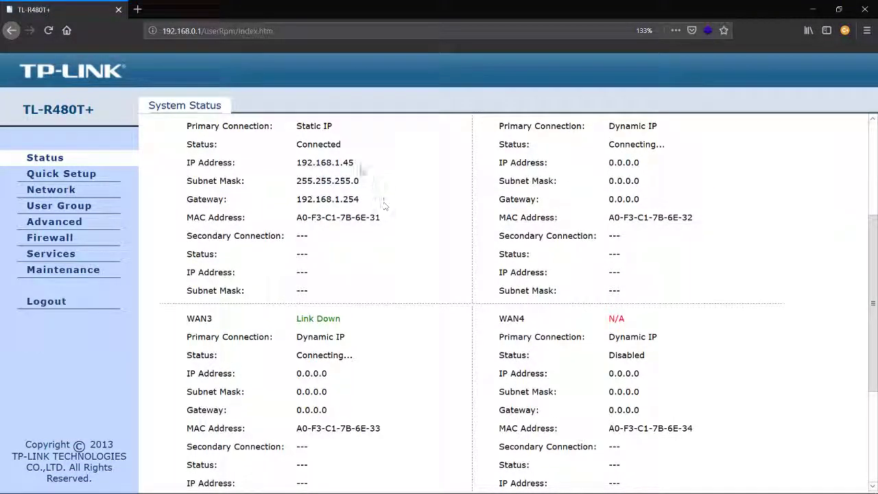
scroll(384, 206, up, 3)
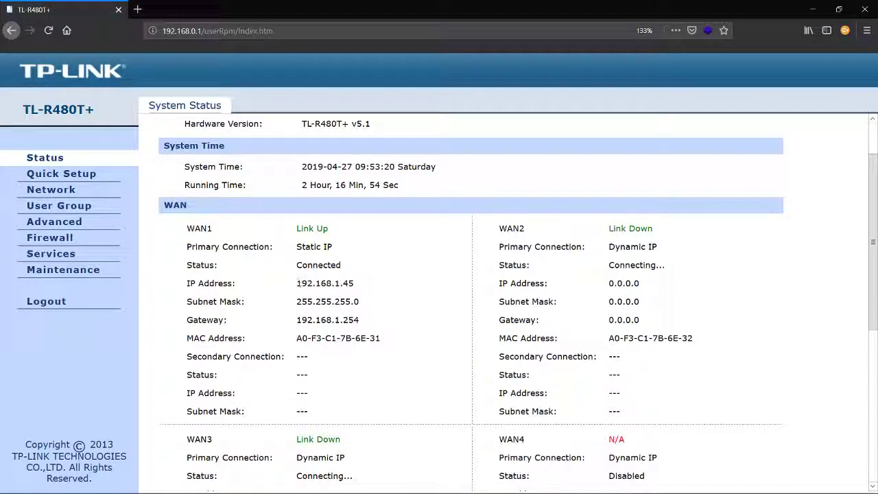
scroll(569, 262, down, 2)
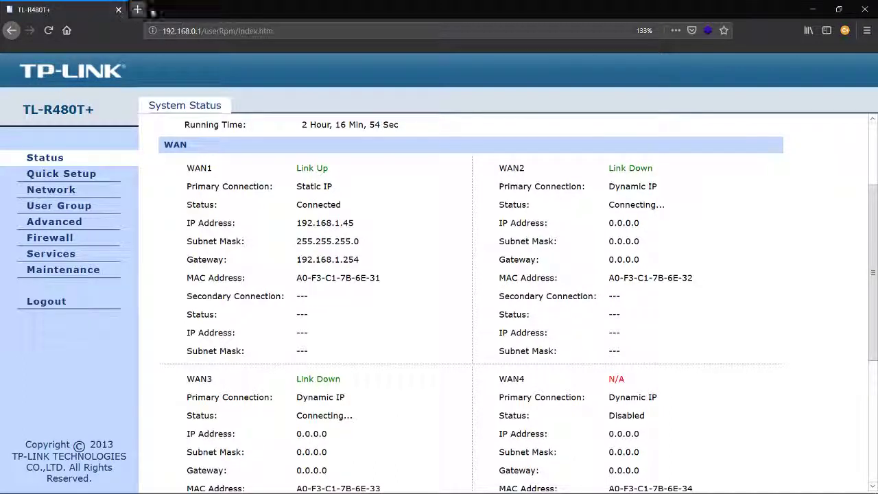
- Open youtube.com in a new browser tab to test the internet connection
click(137, 9)
text(youtube.com/)
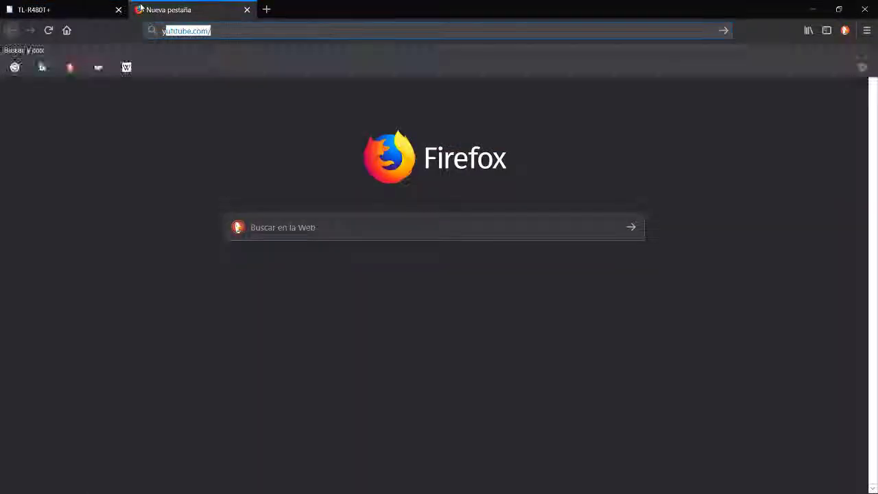
key(Return)
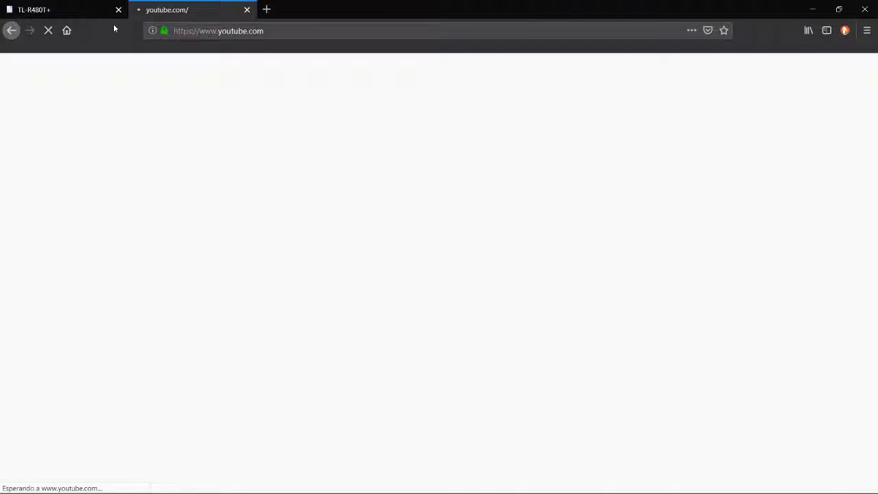
- Review the WAN entries on the router's status page again and return to the YouTube page to check its loading
click(57, 12)
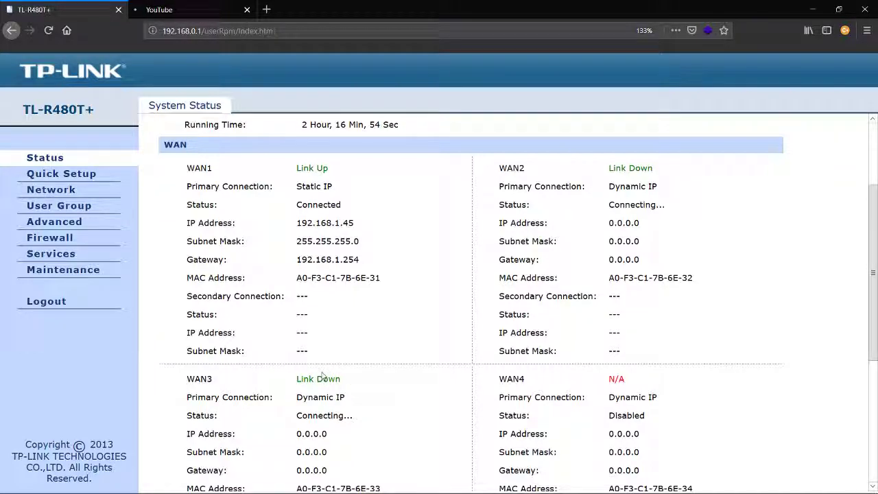
scroll(320, 375, down, 2)
scroll(320, 375, up, 2)
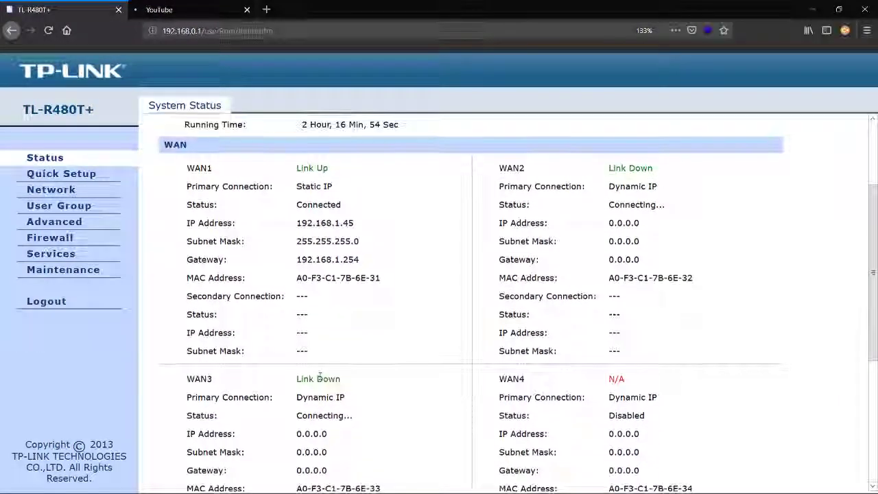
click(160, 9)
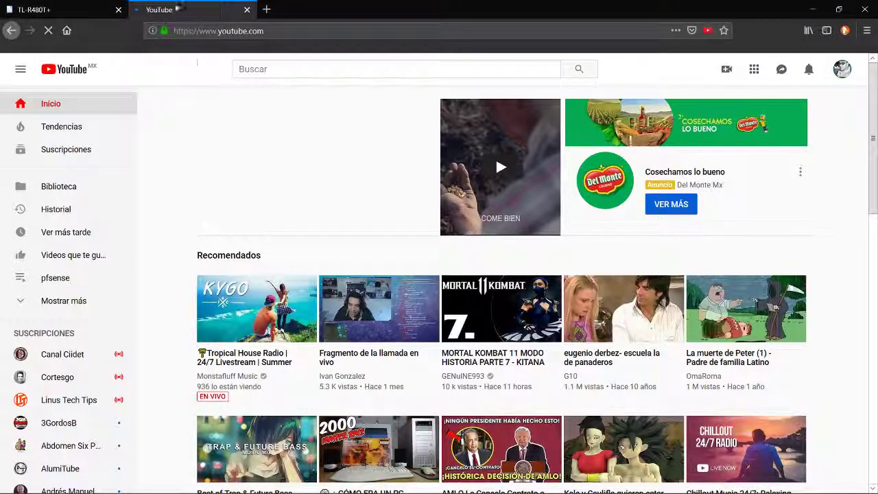
- In the router's WAN3 network settings, release the dynamic IP address, obtain it again, and check the Dynamic IP status
click(62, 11)
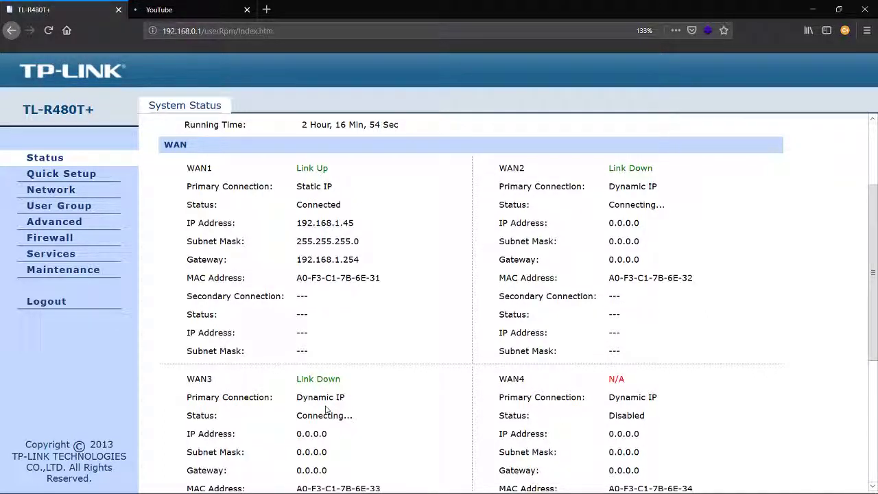
click(51, 189)
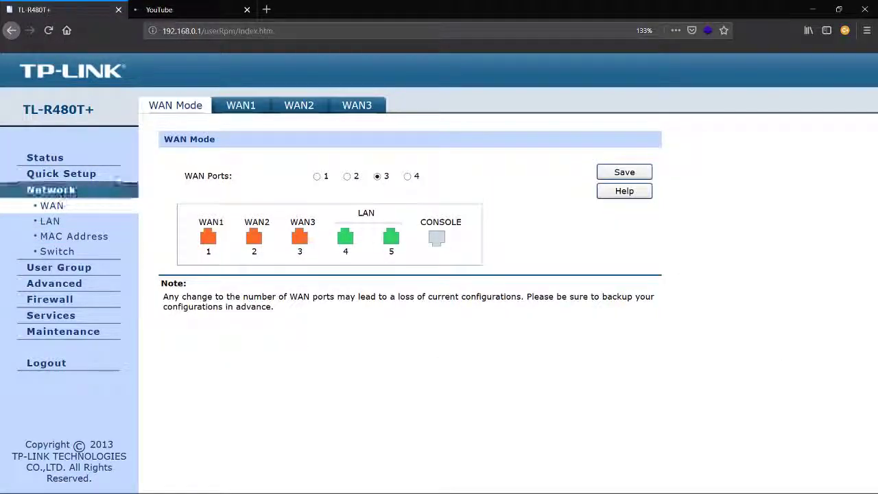
click(356, 175)
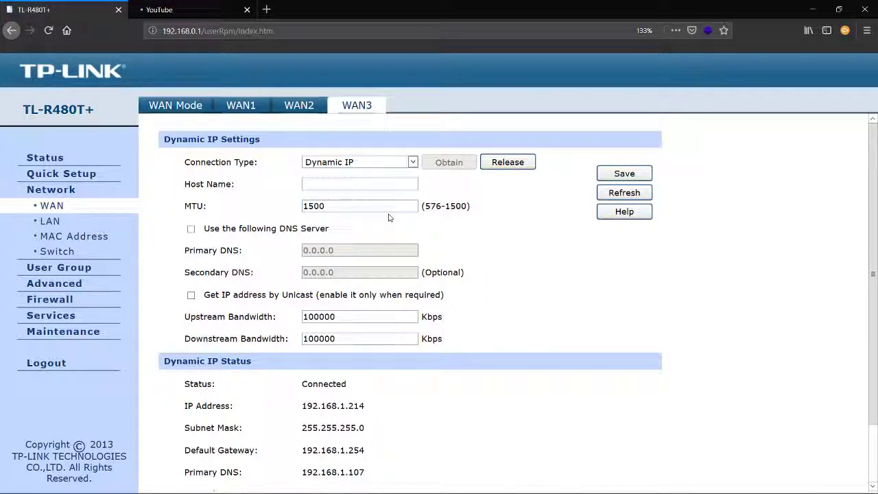
click(513, 168)
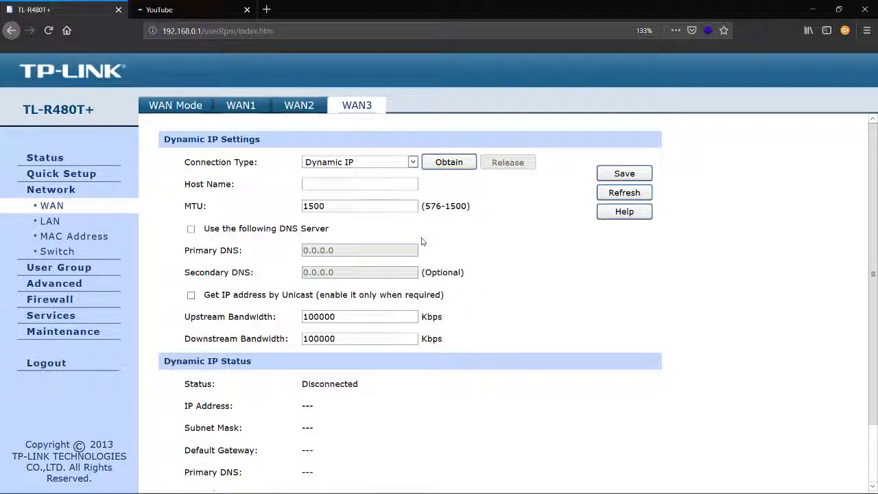
click(447, 165)
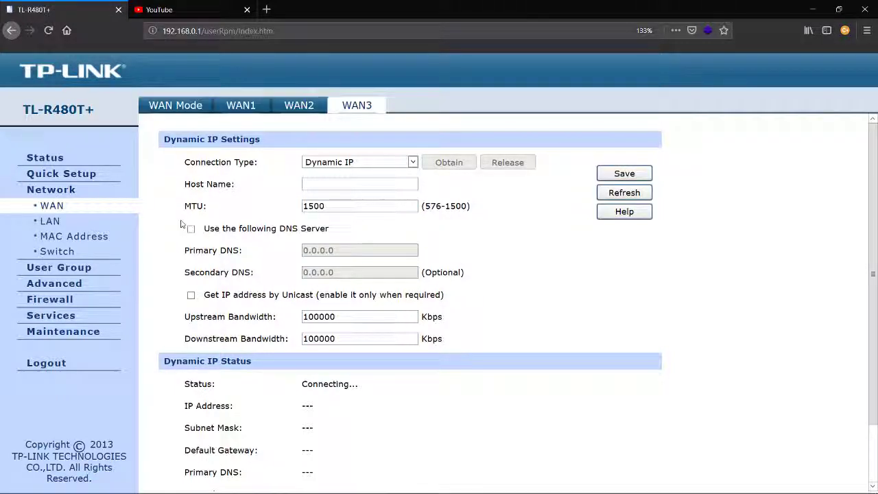
scroll(270, 390, down, 2)
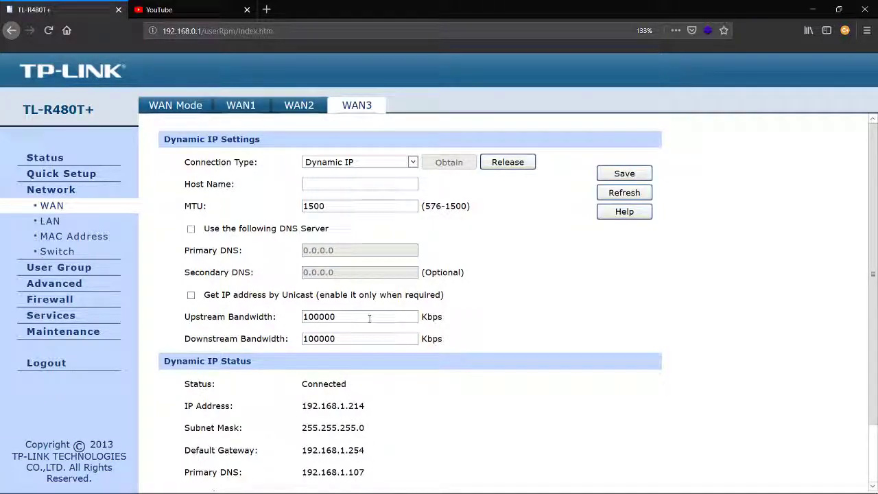
scroll(367, 439, down, 3)
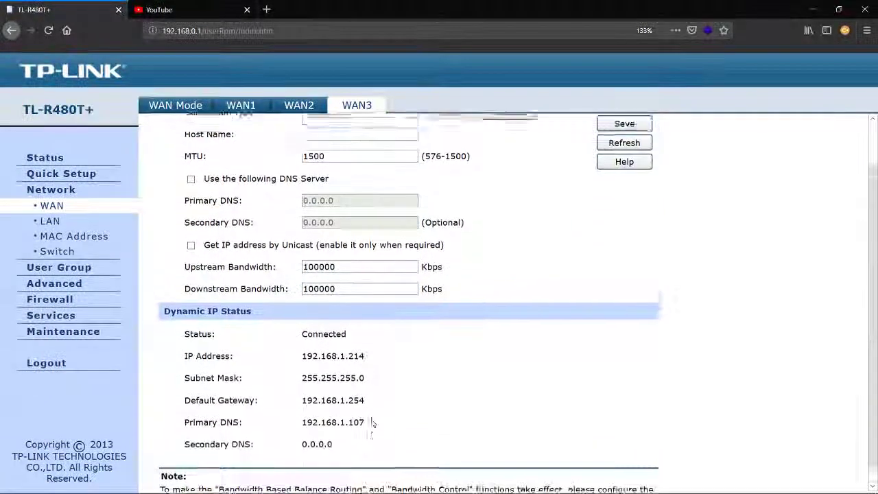
- Compare the link states of WAN1, WAN2 and WAN3 on the router's system status page
click(175, 106)
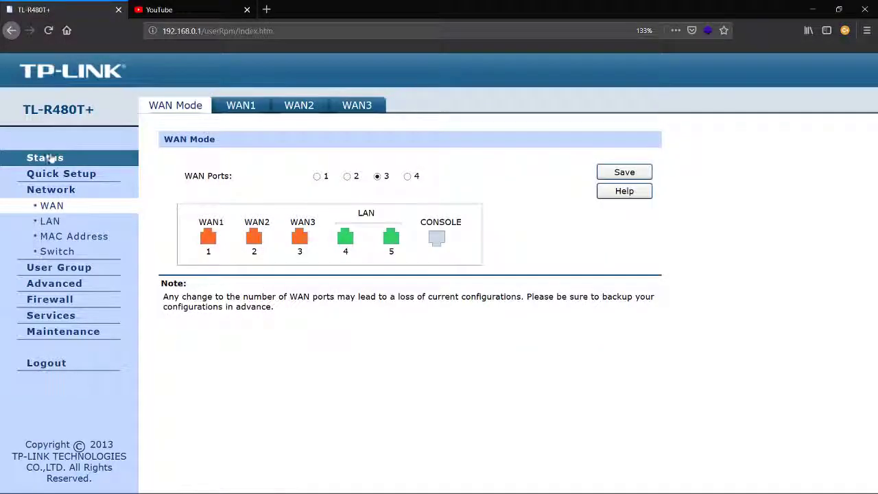
click(53, 159)
scroll(323, 179, down, 3)
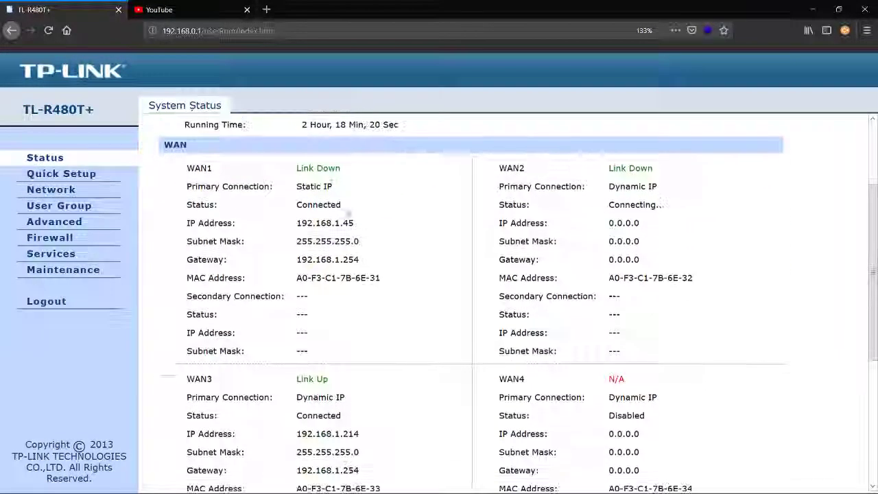
drag(298, 167, 337, 168)
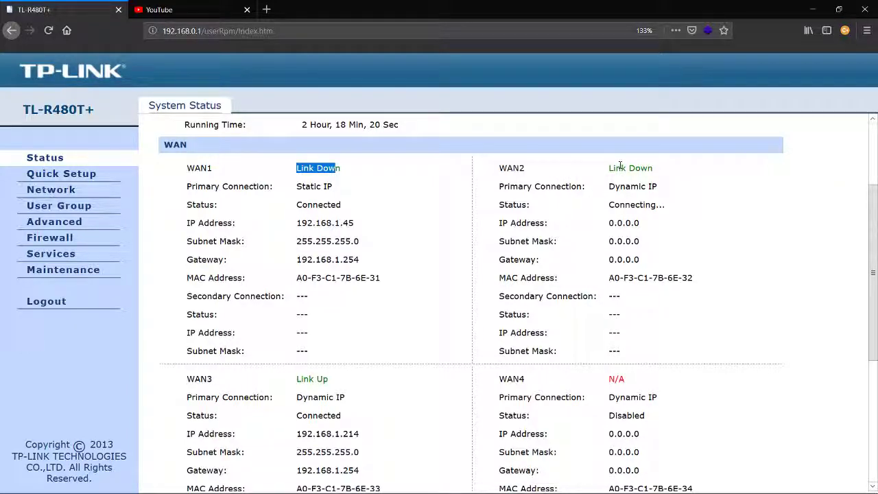
drag(610, 167, 644, 168)
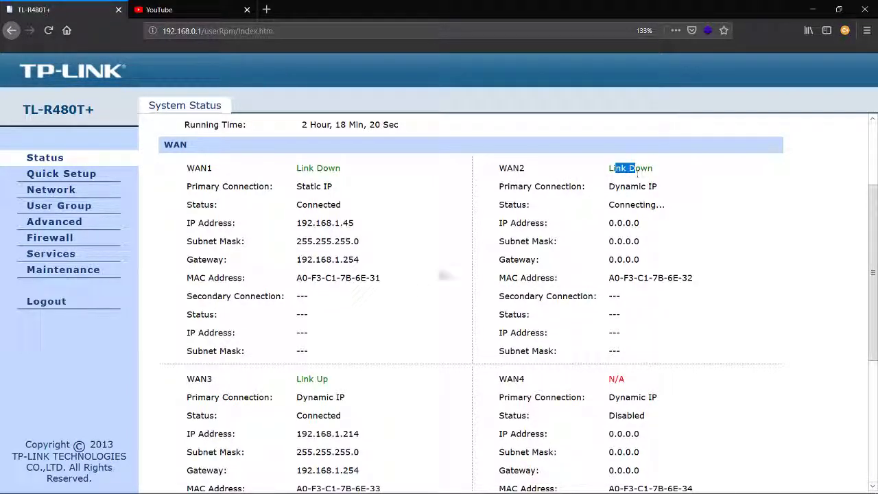
scroll(322, 331, down, 2)
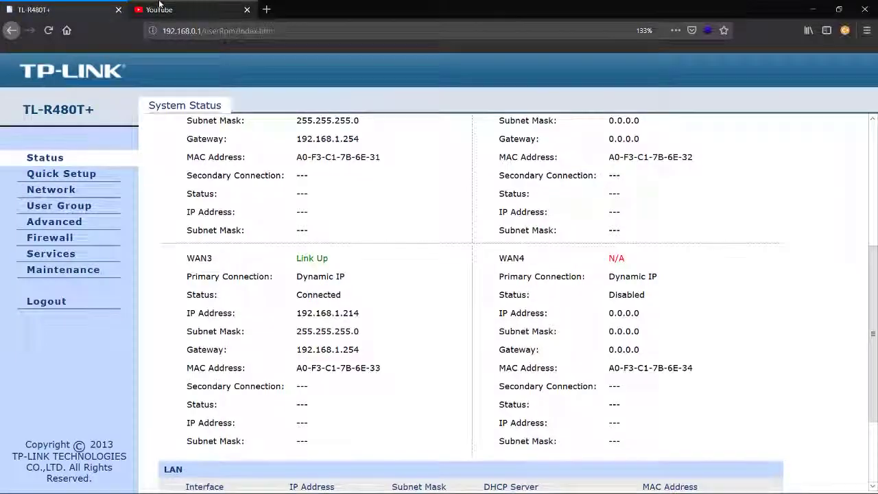
- Switch to YouTube and open the Tropical House Radio livestream from the recommended videos
click(192, 10)
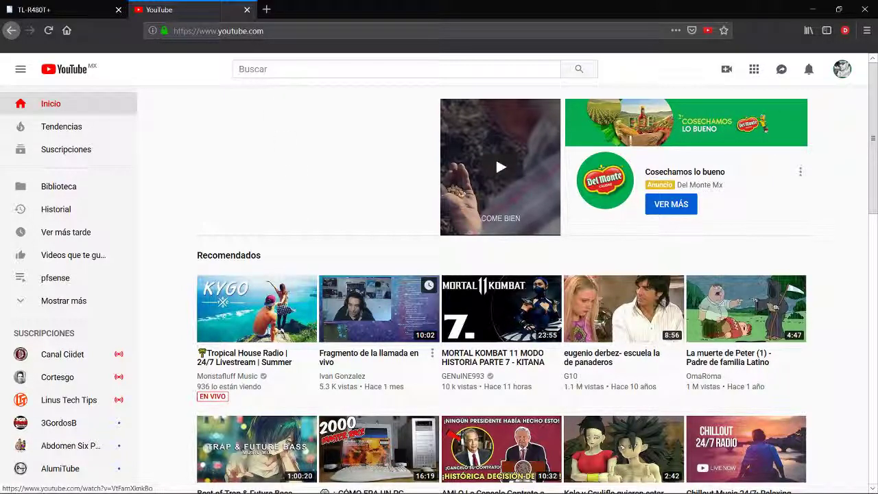
scroll(334, 245, down, 3)
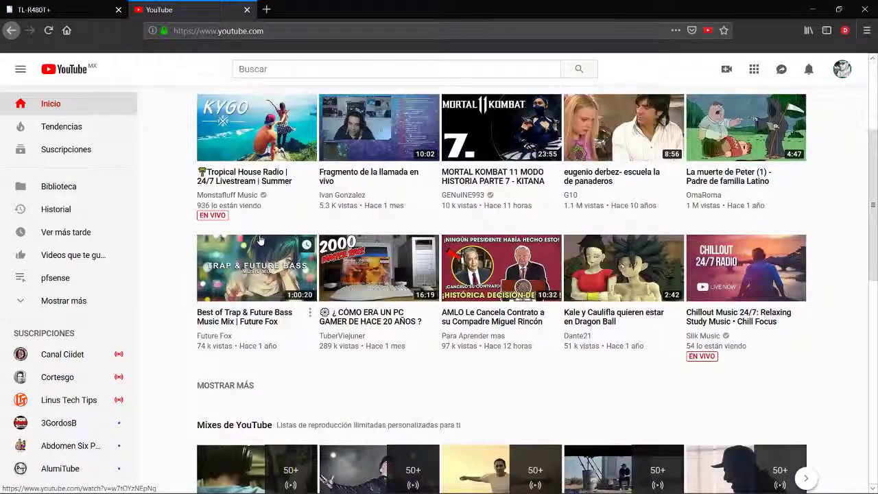
scroll(249, 189, up, 1)
scroll(248, 189, down, 2)
click(379, 146)
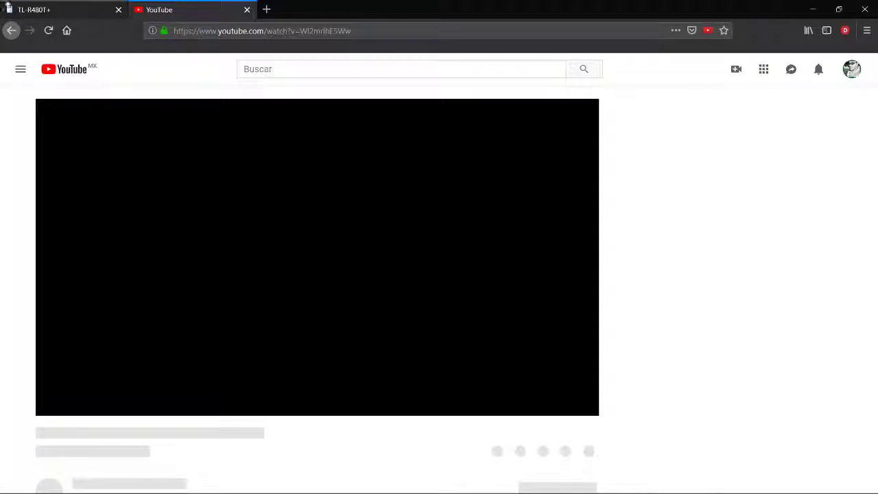
- Return to the router's system status page and review the WAN port details
click(46, 10)
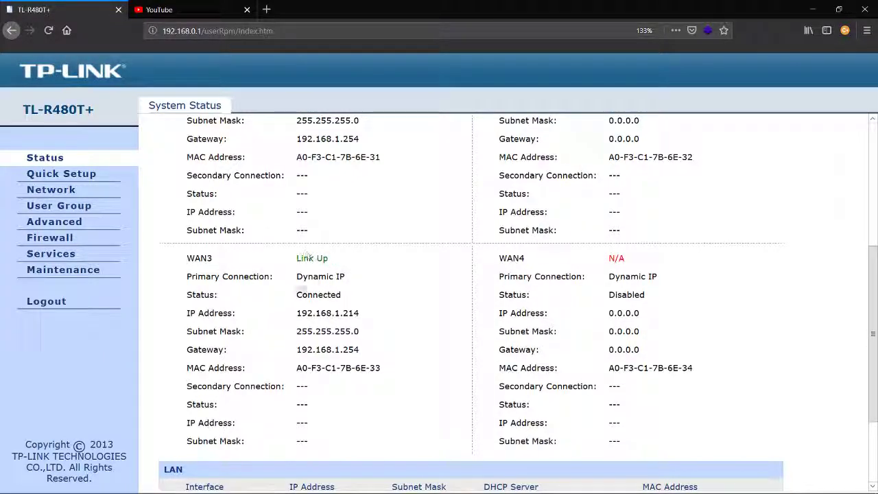
scroll(325, 303, up, 3)
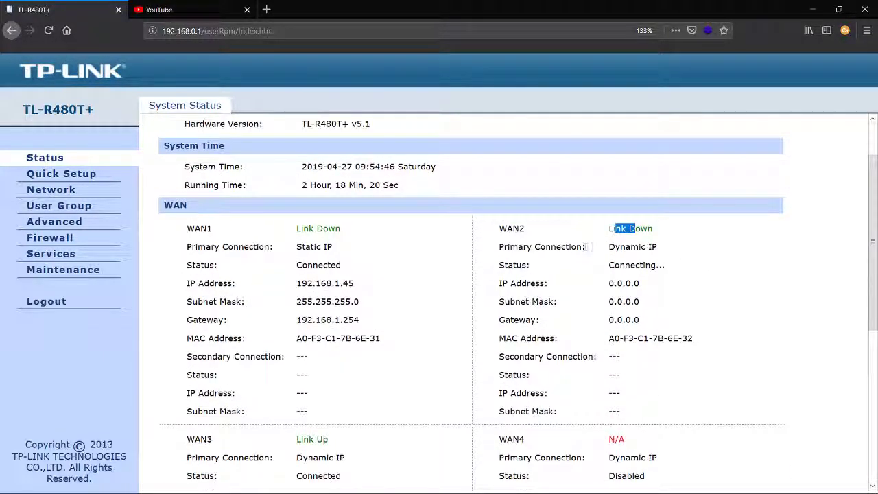
scroll(281, 284, down, 3)
scroll(281, 283, up, 4)
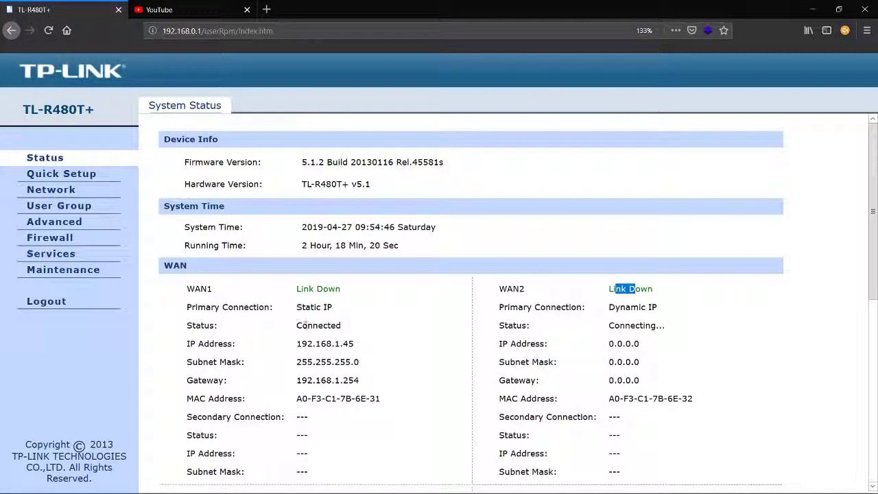
- Play the video on the Tropical House Radio page and reload the page to test the connection
click(175, 10)
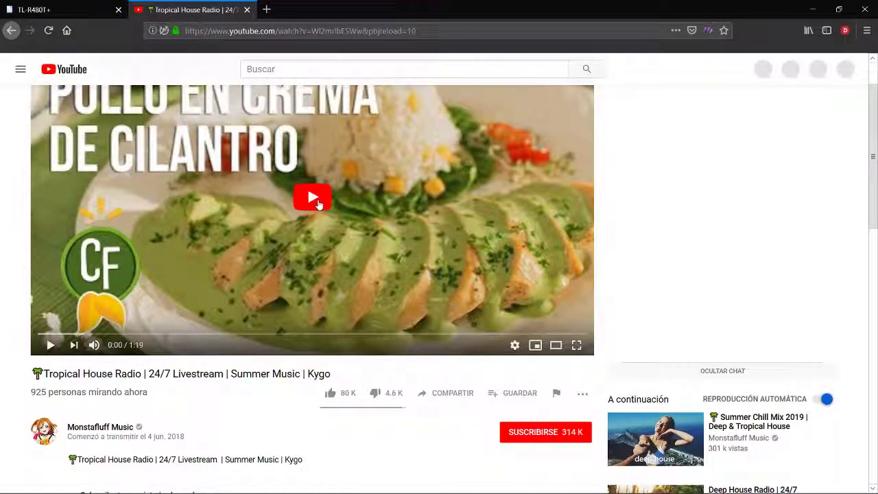
click(317, 205)
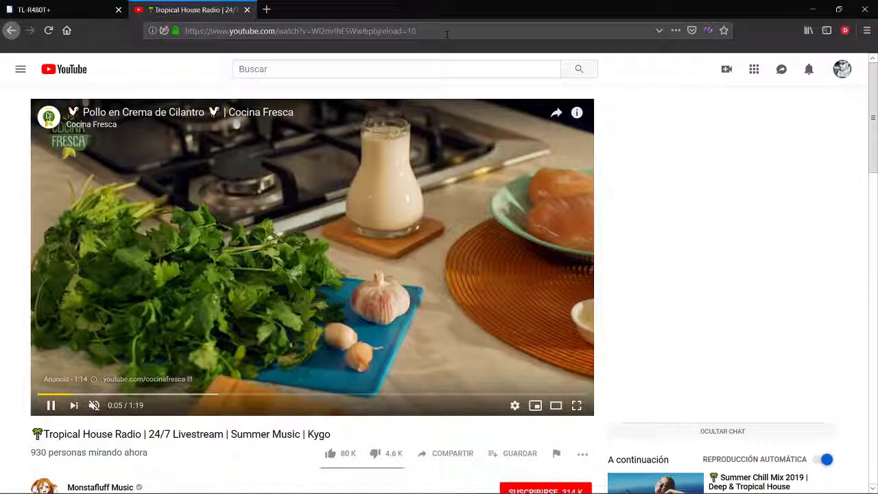
key(F5)
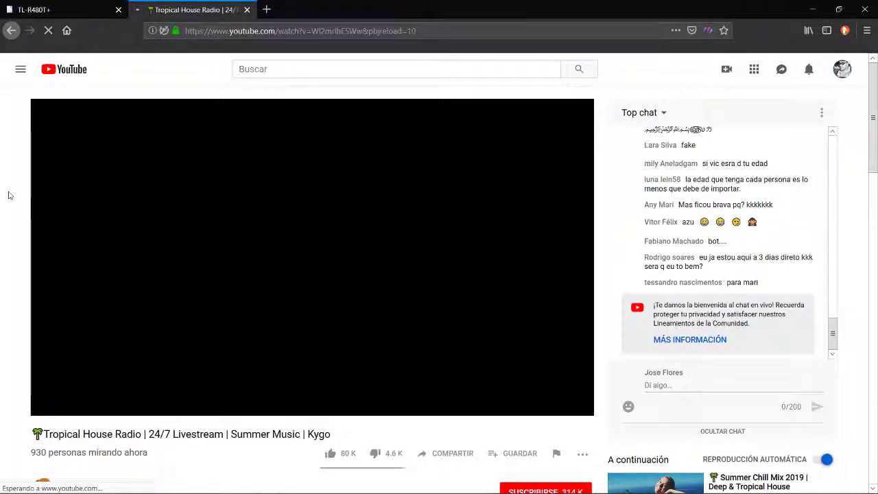